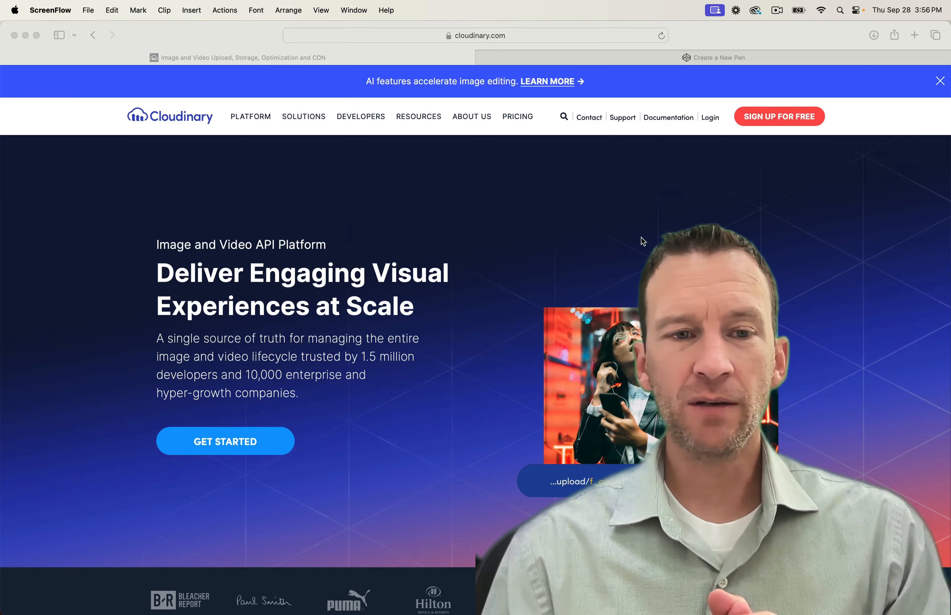
Start a free Cloudinary sign-up and choose GitHub as the sign-up method
{"action": "left_click", "coordinate": [631, 239]}
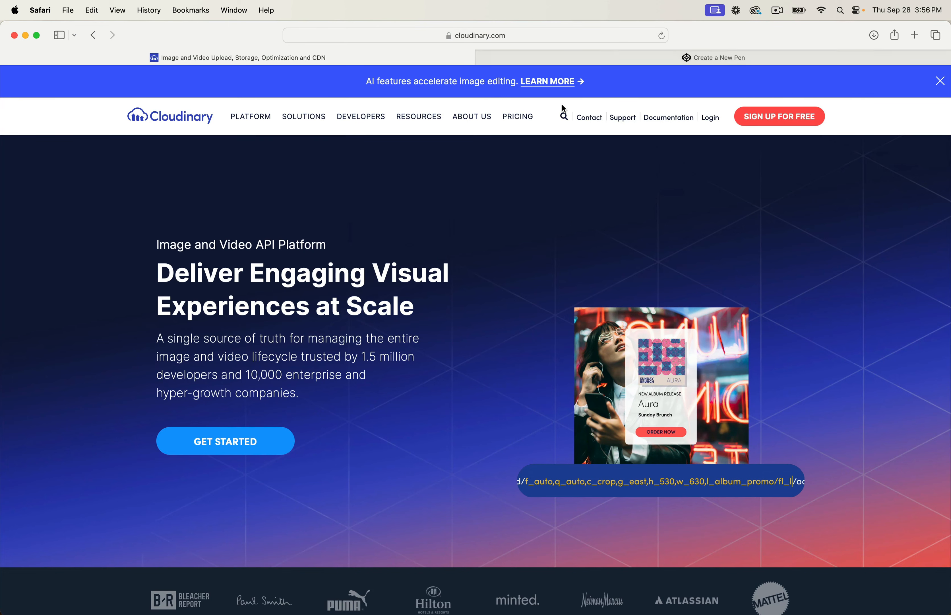
{"action": "left_click", "coordinate": [774, 122]}
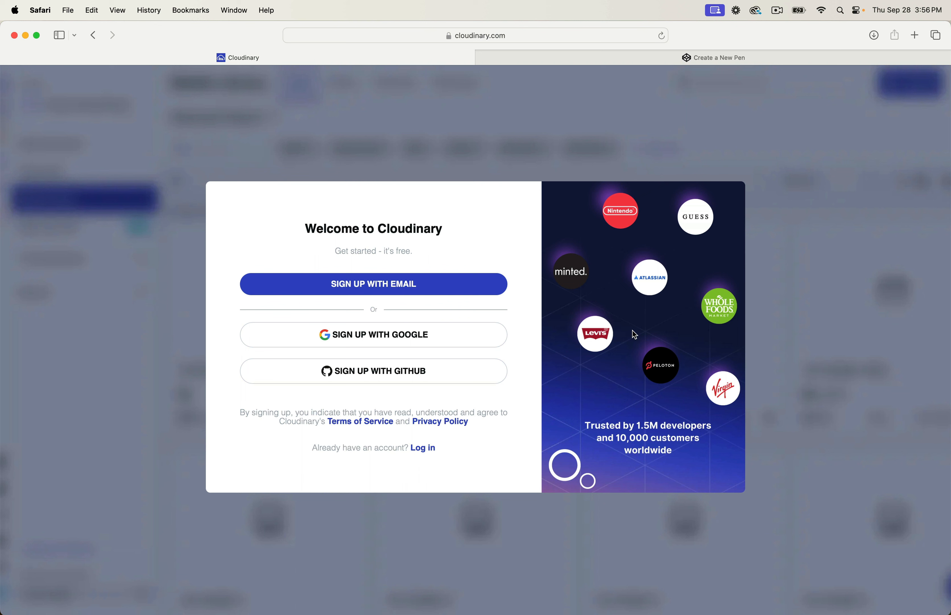
{"action": "left_click", "coordinate": [362, 378]}
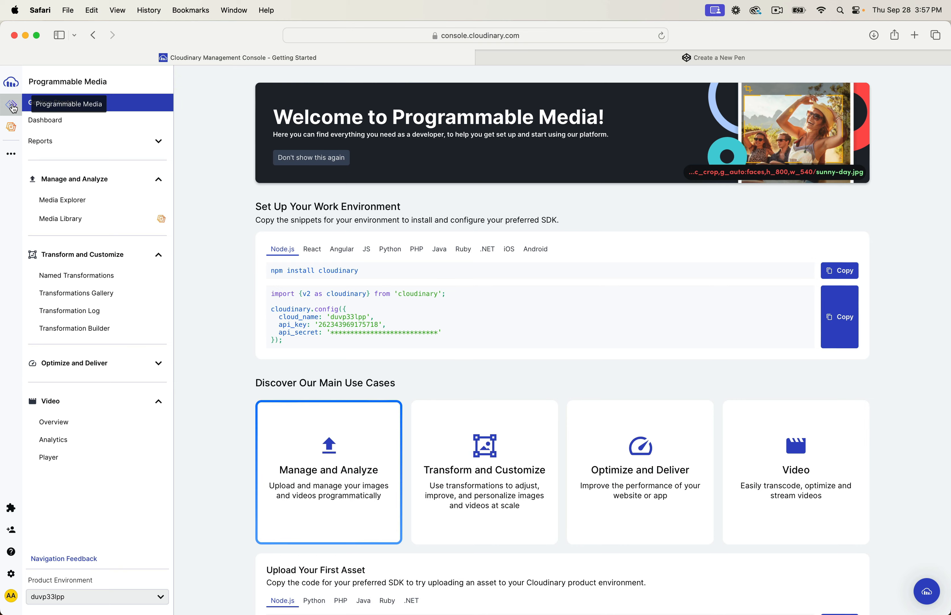
Open pixabay.com in a new tab, download the skipper butterfly photo as skipper-8197344_1920.jpg and close its preview window
{"action": "key", "text": "super+t"}
{"action": "type", "text": "pix"}
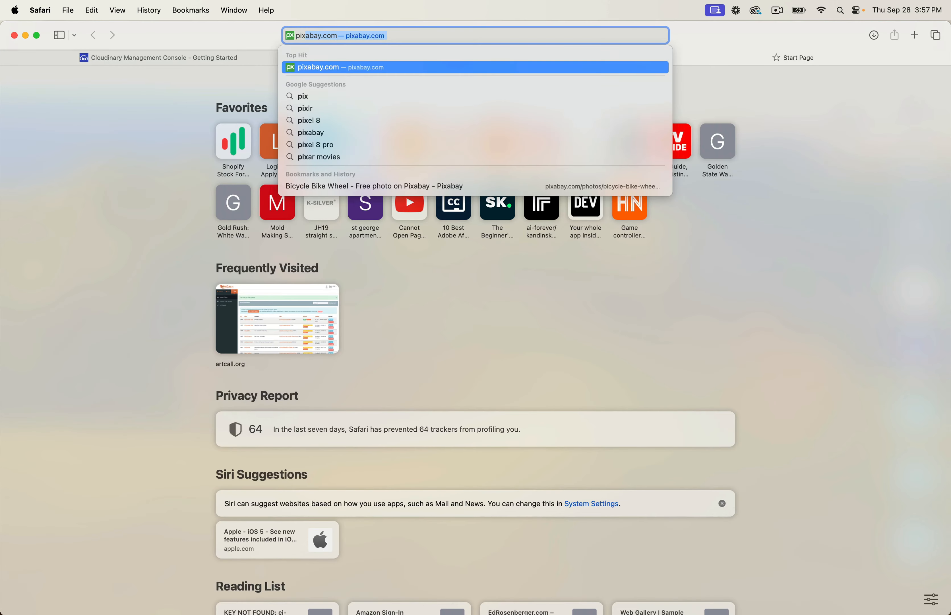
{"action": "key", "text": "Return"}
{"action": "scroll", "coordinate": [355, 291], "scroll_direction": "down", "scroll_amount": 15}
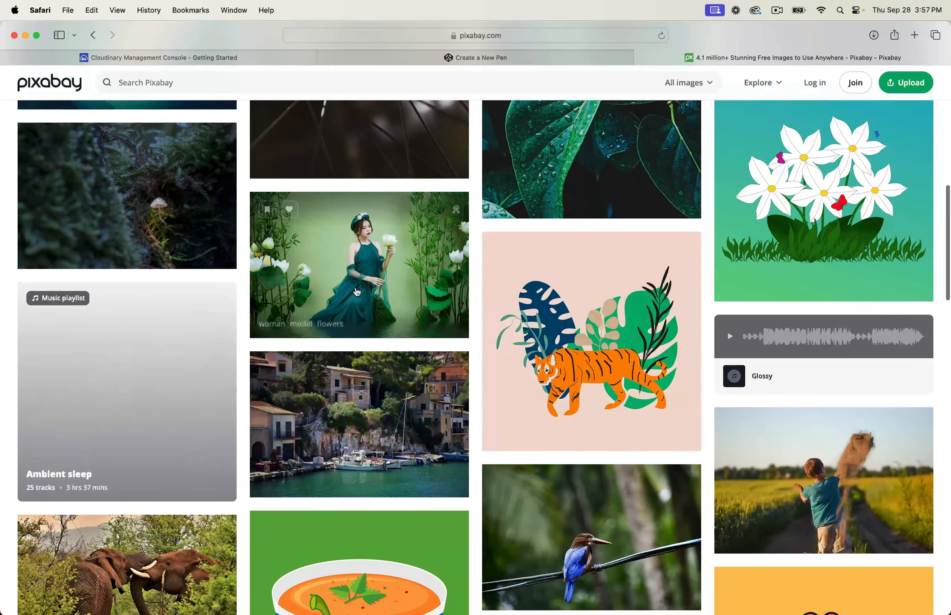
{"action": "scroll", "coordinate": [355, 287], "scroll_direction": "down", "scroll_amount": 5}
{"action": "scroll", "coordinate": [355, 286], "scroll_direction": "down", "scroll_amount": 3}
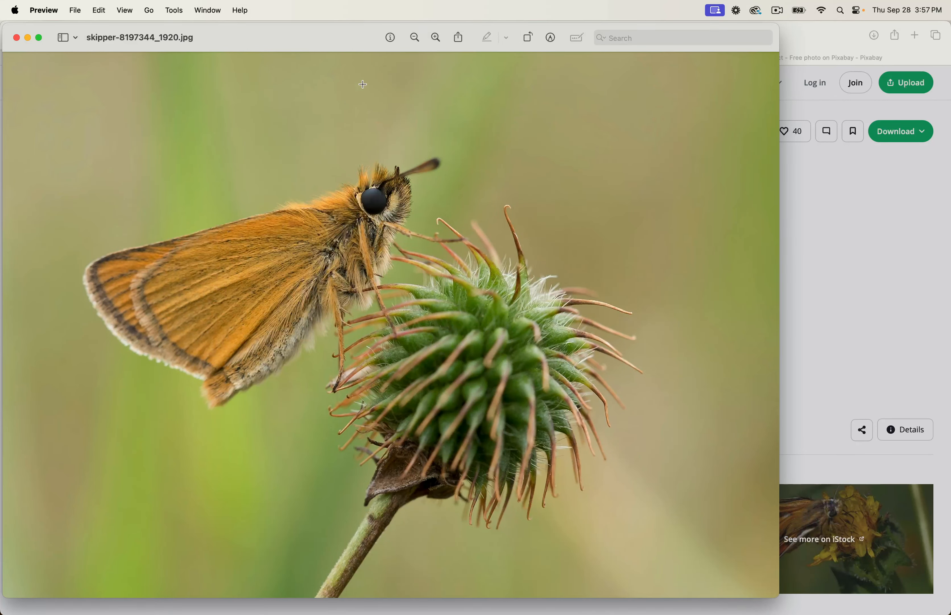
{"action": "key", "text": "super+w"}
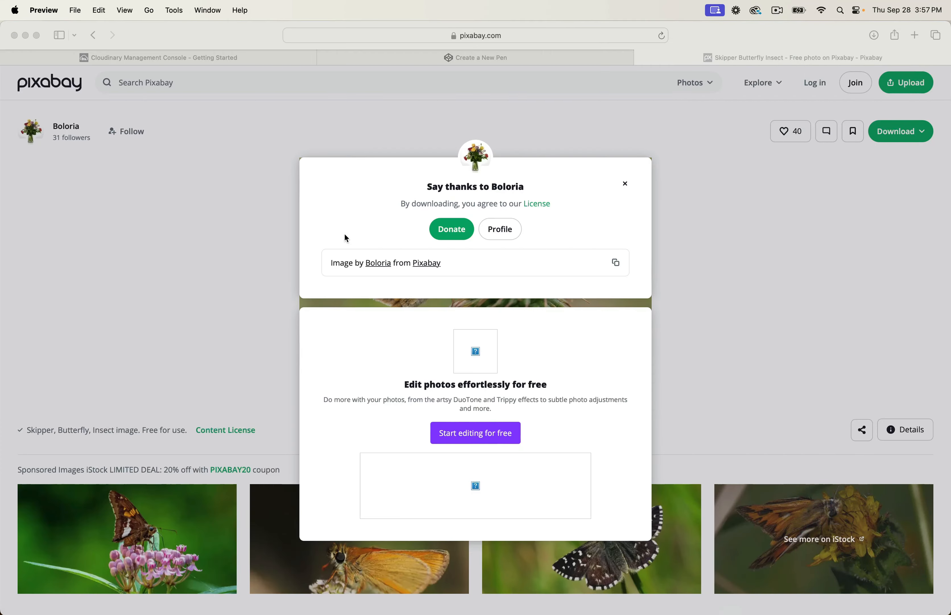
Return to the Cloudinary console, open the Media Library and look through its existing assets
{"action": "left_click", "coordinate": [184, 58]}
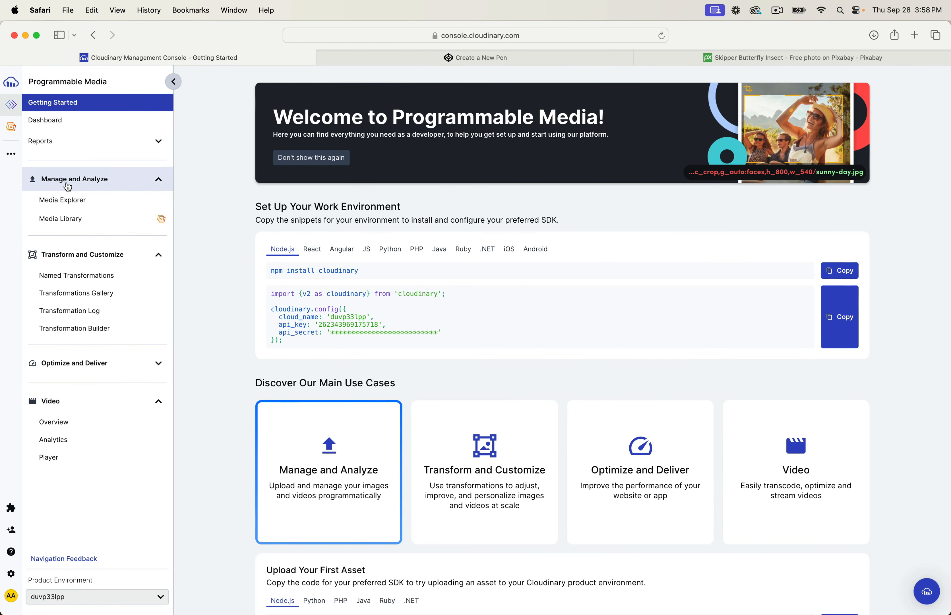
{"action": "left_click", "coordinate": [69, 220]}
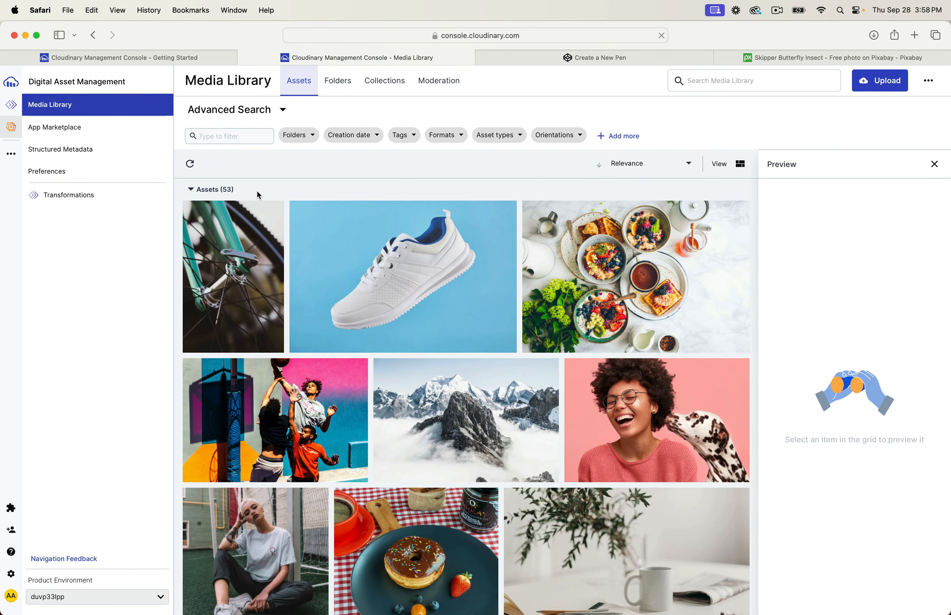
{"action": "scroll", "coordinate": [491, 404], "scroll_direction": "down", "scroll_amount": 5}
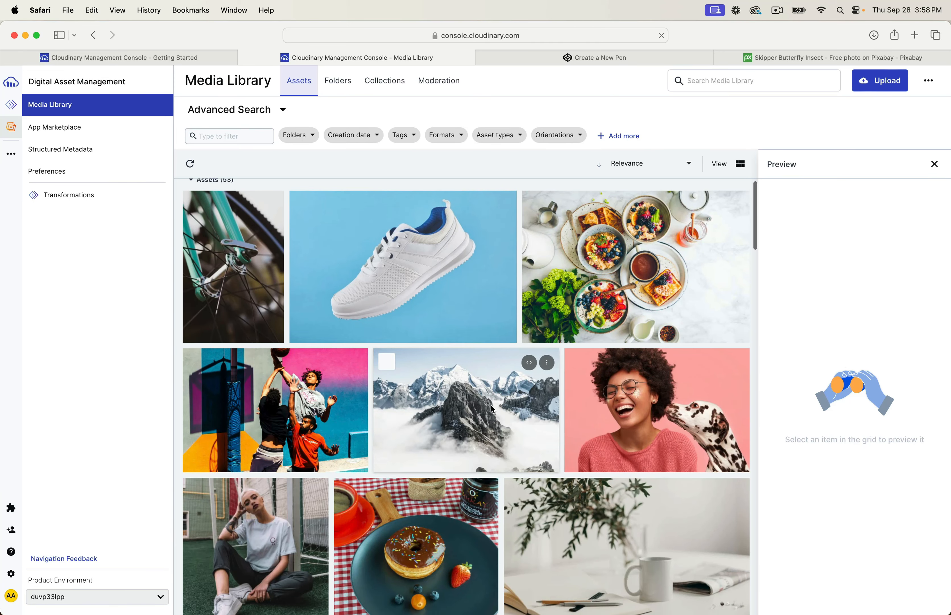
{"action": "scroll", "coordinate": [491, 405], "scroll_direction": "down", "scroll_amount": 10}
{"action": "scroll", "coordinate": [491, 404], "scroll_direction": "up", "scroll_amount": 20}
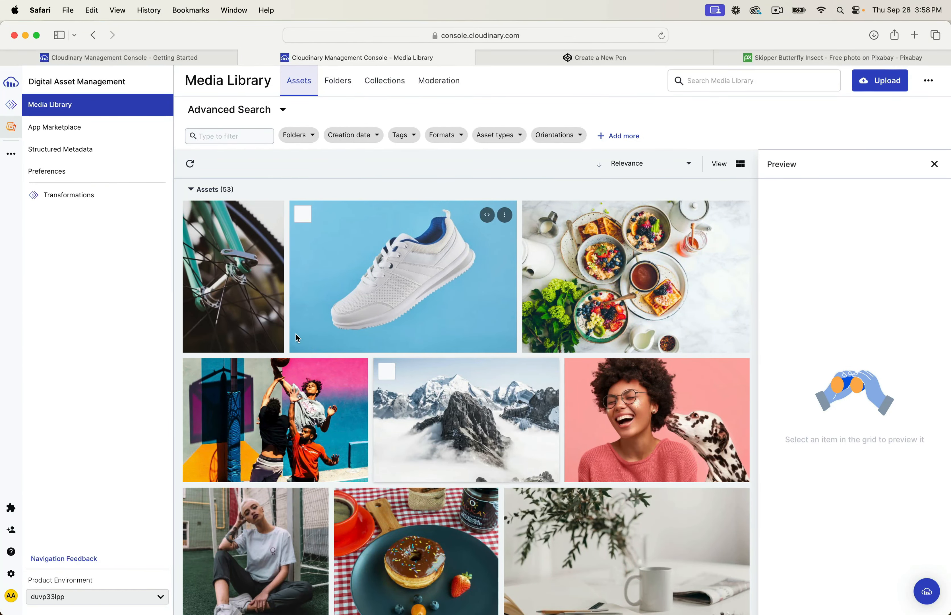
{"action": "left_click", "coordinate": [189, 189]}
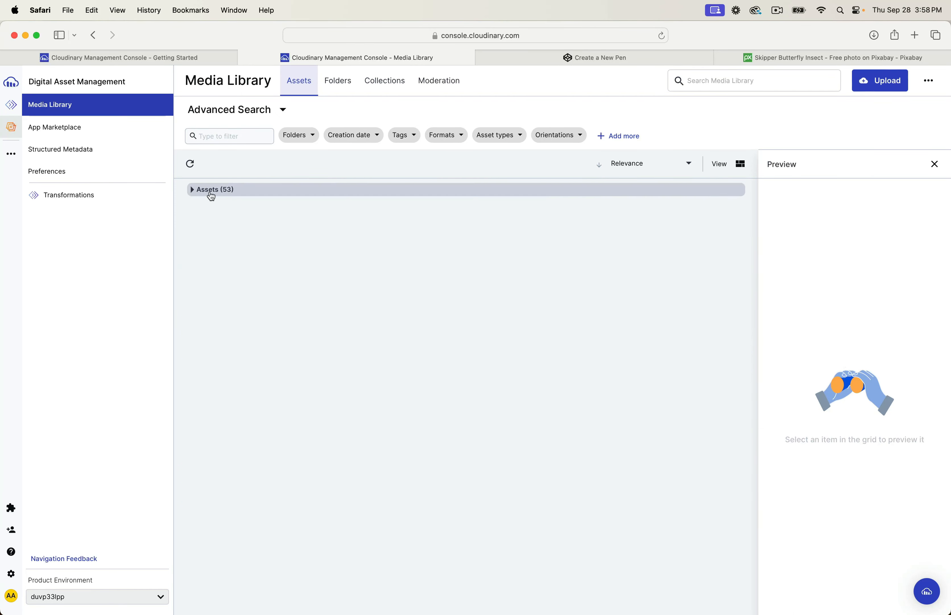
{"action": "left_click", "coordinate": [191, 191]}
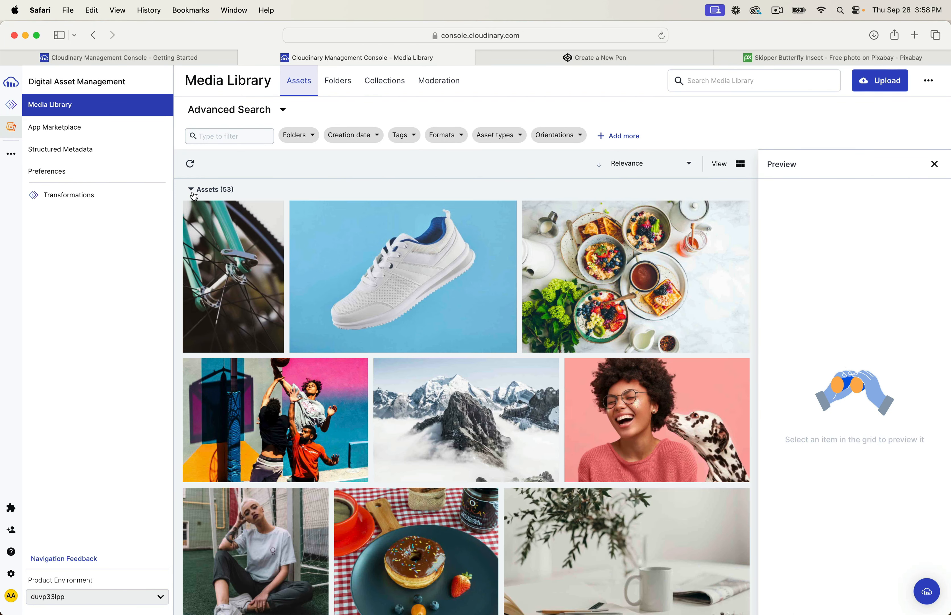
Upload skipper-8197344_1920.jpg from the Downloads folder to the Media Library and apply the suggested tags
{"action": "left_click", "coordinate": [873, 89]}
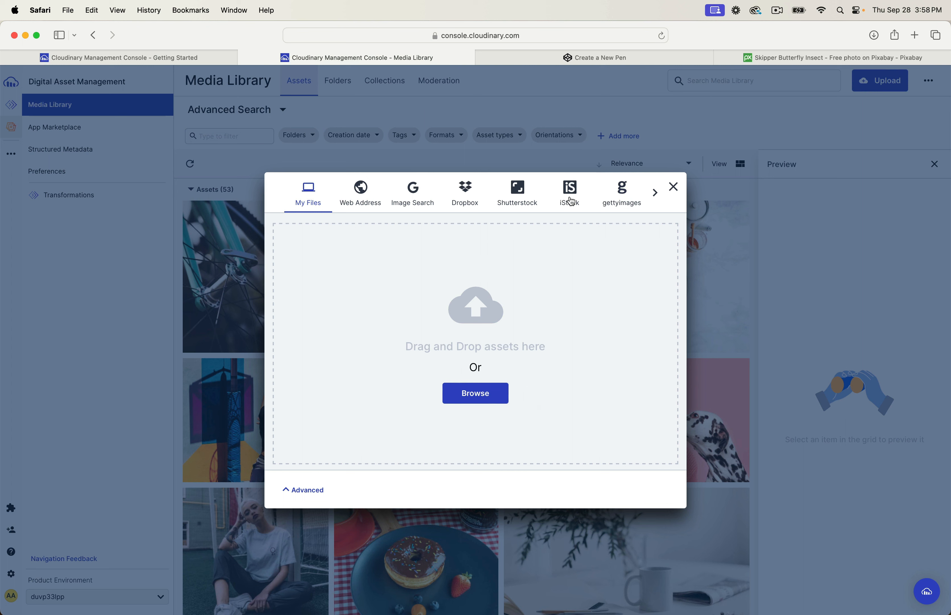
{"action": "left_click", "coordinate": [654, 194]}
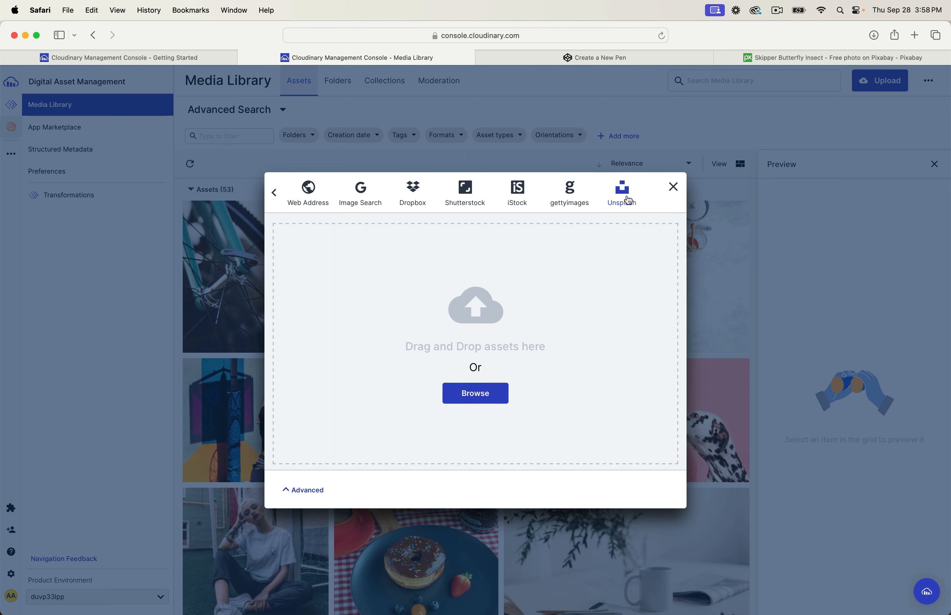
{"action": "left_click", "coordinate": [274, 193]}
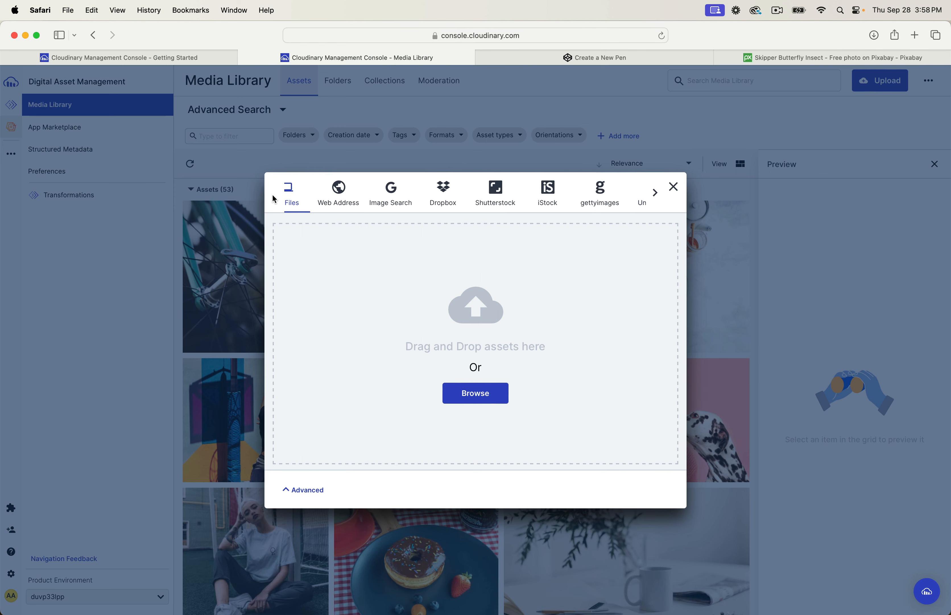
{"action": "left_click", "coordinate": [481, 389]}
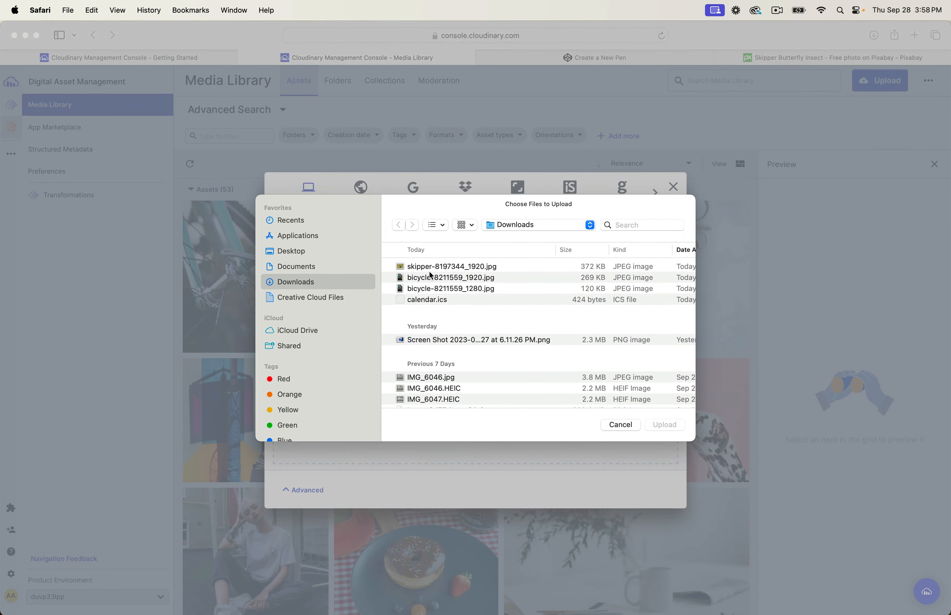
{"action": "left_click", "coordinate": [428, 268]}
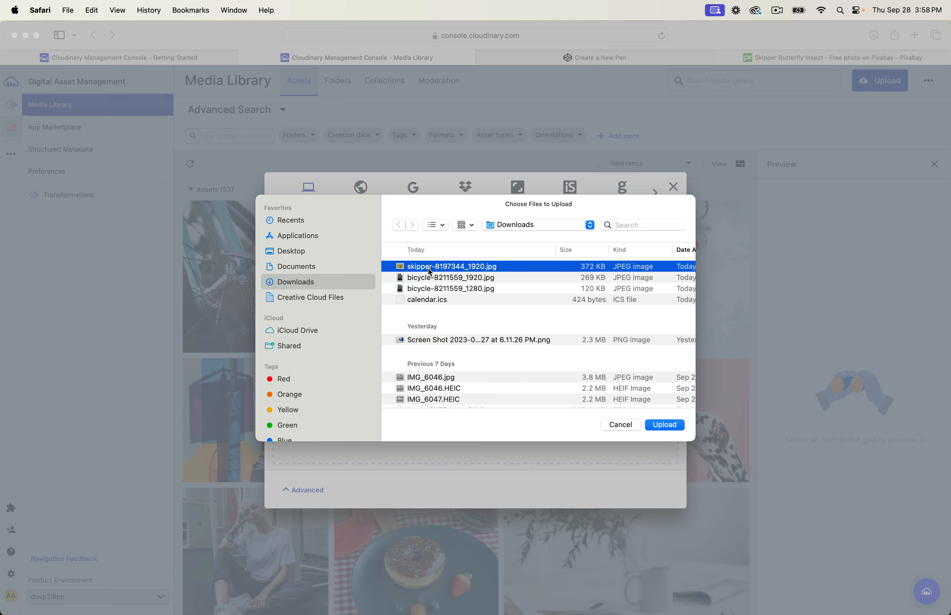
{"action": "left_click", "coordinate": [663, 426]}
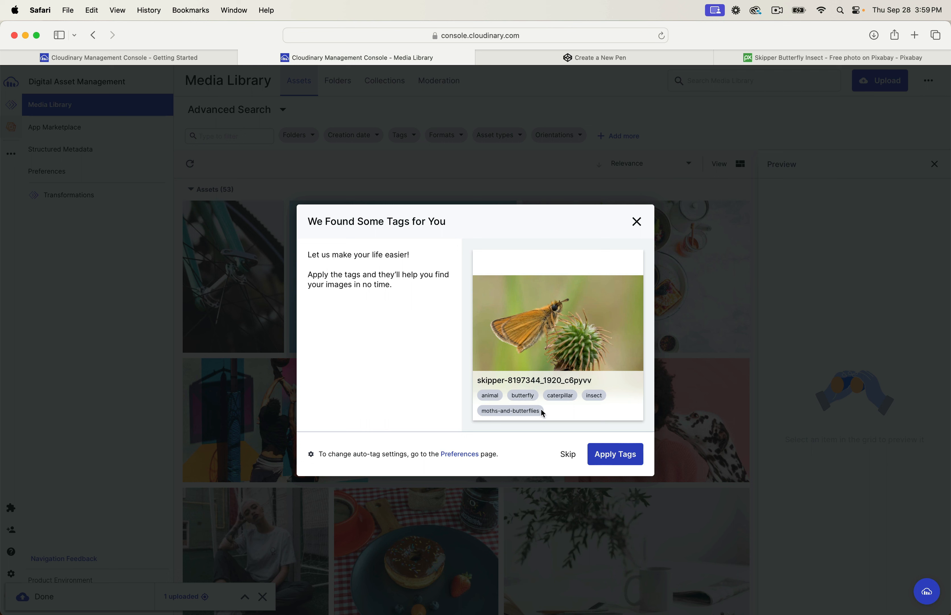
{"action": "left_click", "coordinate": [616, 460]}
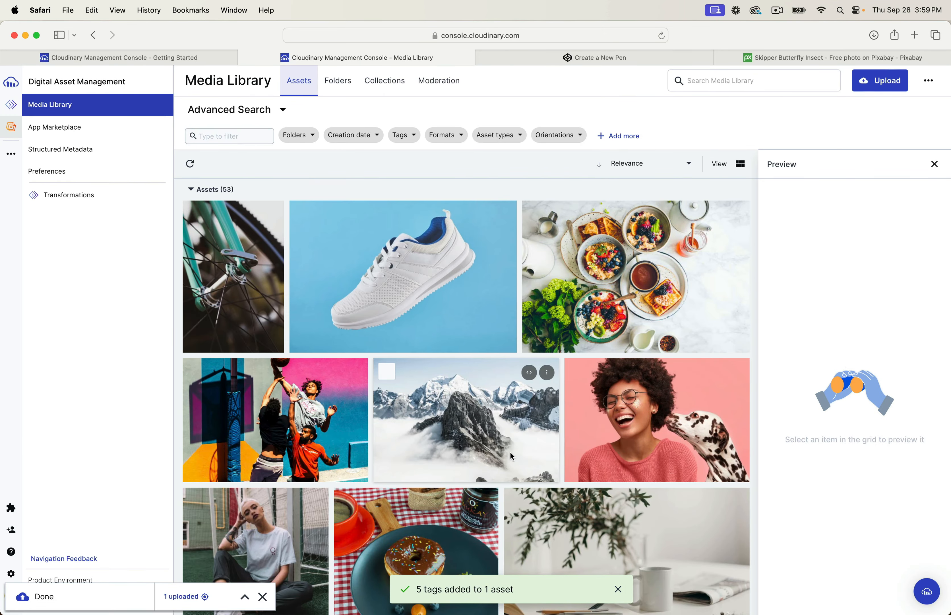
Look for the uploaded butterfly photo among the Media Library assets, reloading the list by way of the Folders view
{"action": "scroll", "coordinate": [510, 450], "scroll_direction": "down", "scroll_amount": 15}
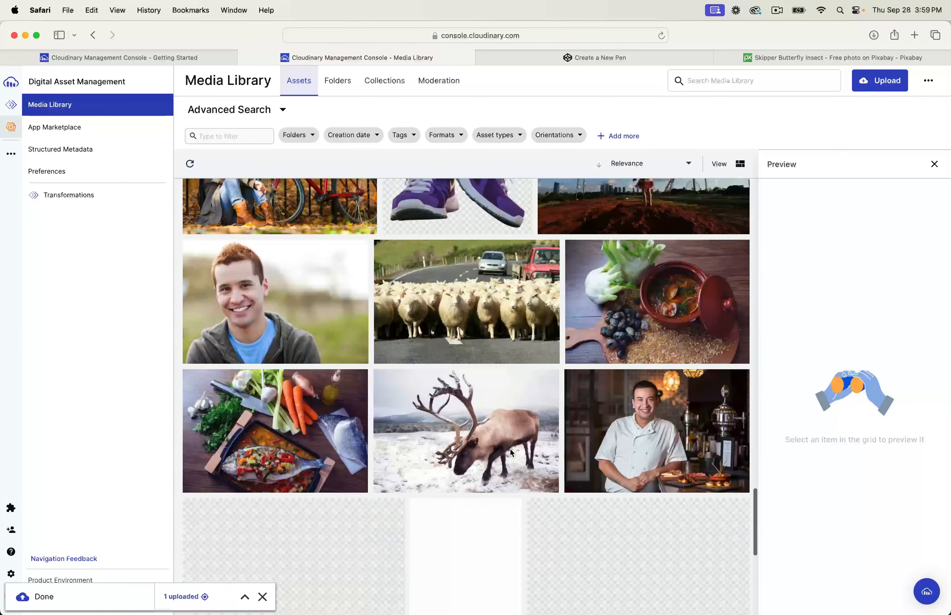
{"action": "scroll", "coordinate": [510, 449], "scroll_direction": "down", "scroll_amount": 9}
{"action": "scroll", "coordinate": [510, 447], "scroll_direction": "up", "scroll_amount": 13}
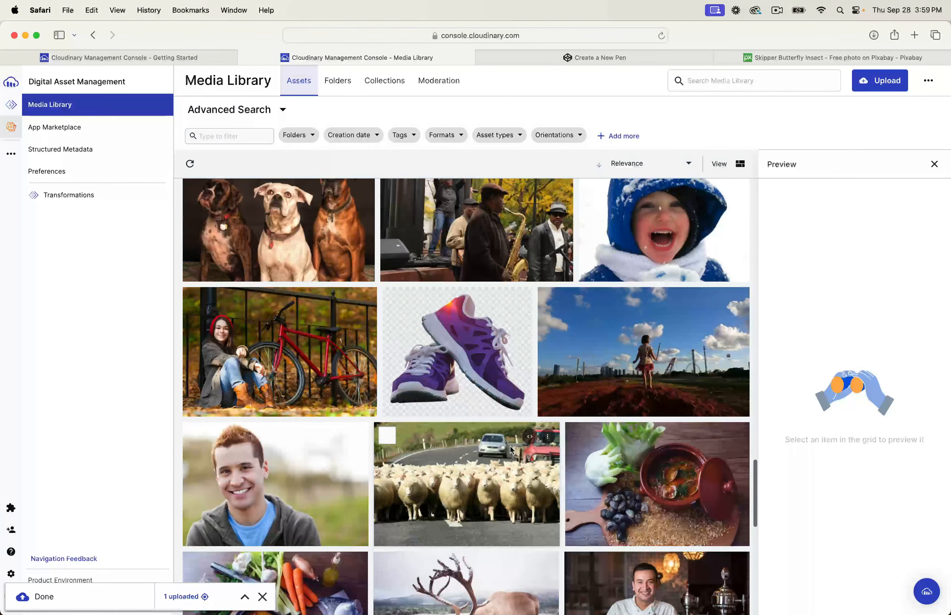
{"action": "scroll", "coordinate": [510, 448], "scroll_direction": "up", "scroll_amount": 15}
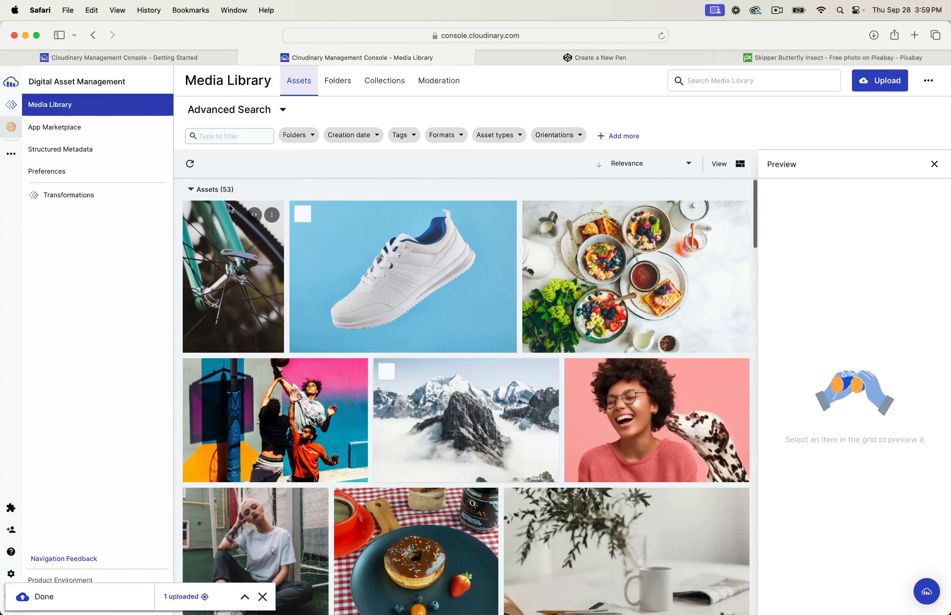
{"action": "left_click", "coordinate": [191, 189]}
{"action": "left_click", "coordinate": [190, 188]}
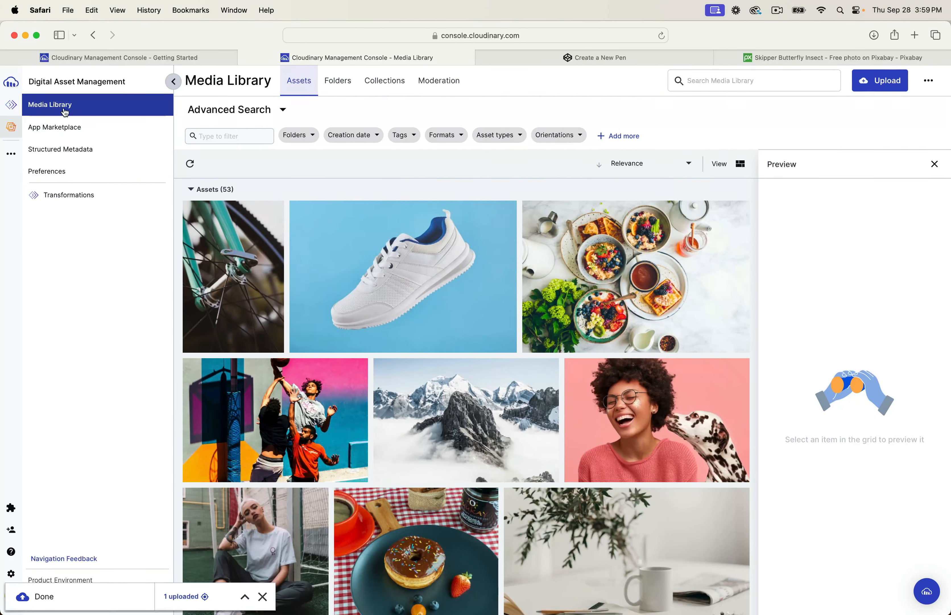
{"action": "left_click", "coordinate": [335, 84]}
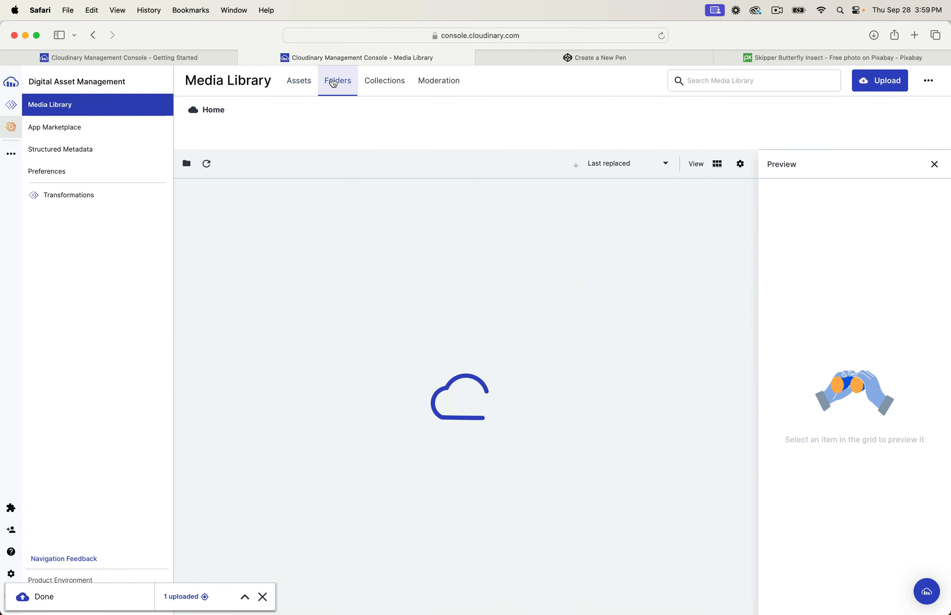
{"action": "left_click", "coordinate": [293, 85]}
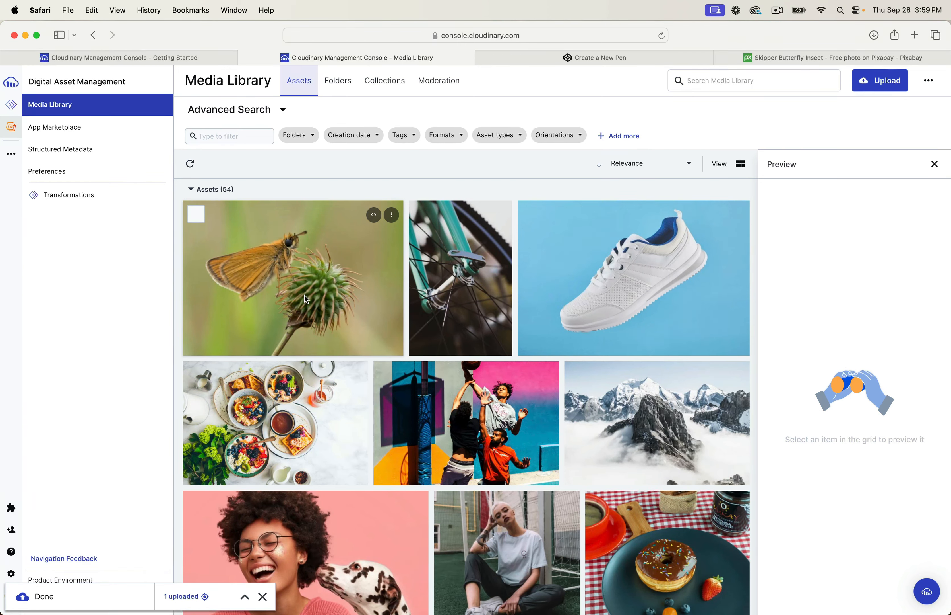
Copy the butterfly photo's URL and use it as the source of an <img> tag in the CodePen HTML editor
{"action": "left_click", "coordinate": [375, 216]}
{"action": "left_click", "coordinate": [608, 60]}
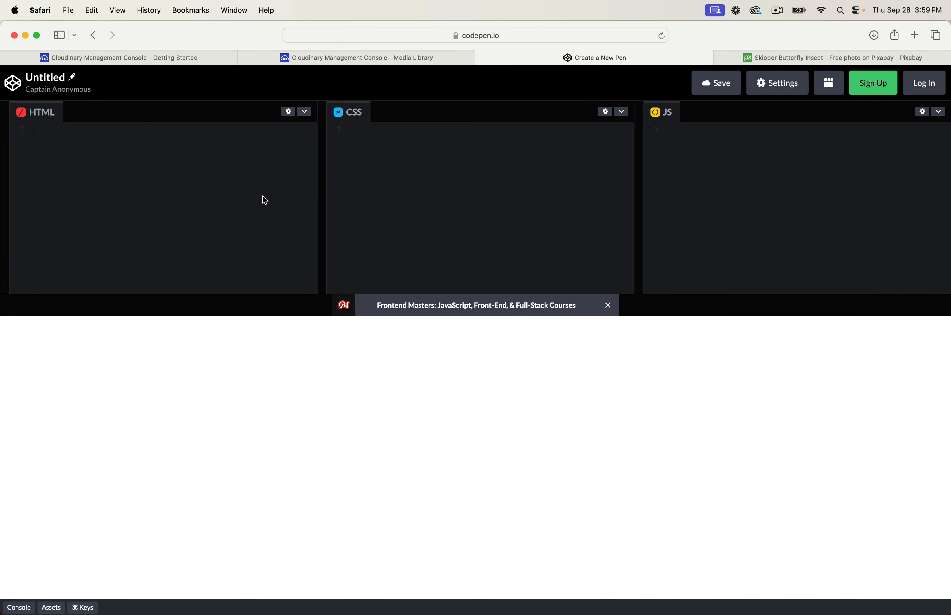
{"action": "type", "text": "<img src=\""}
{"action": "key", "text": "super+v"}
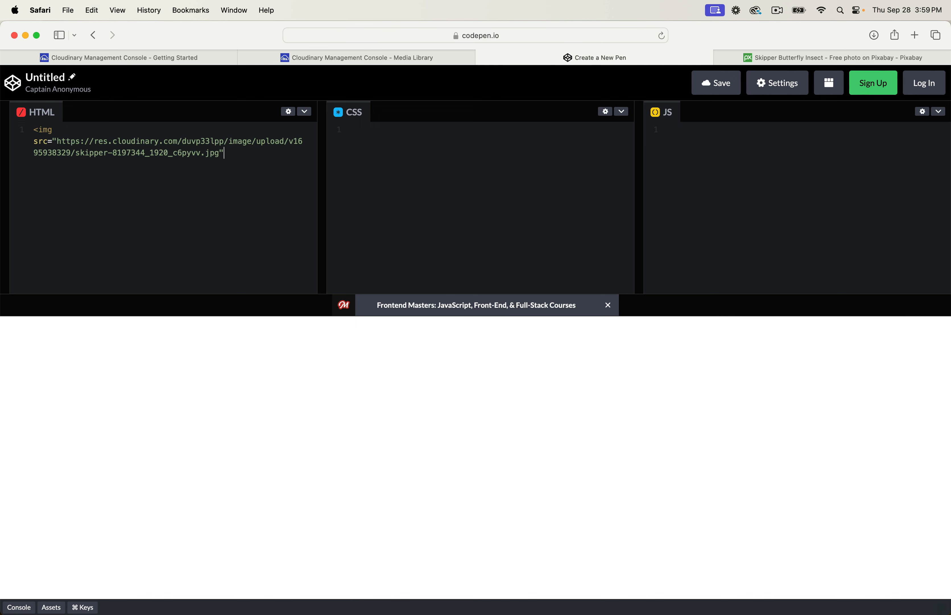
{"action": "type", "text": ">"}
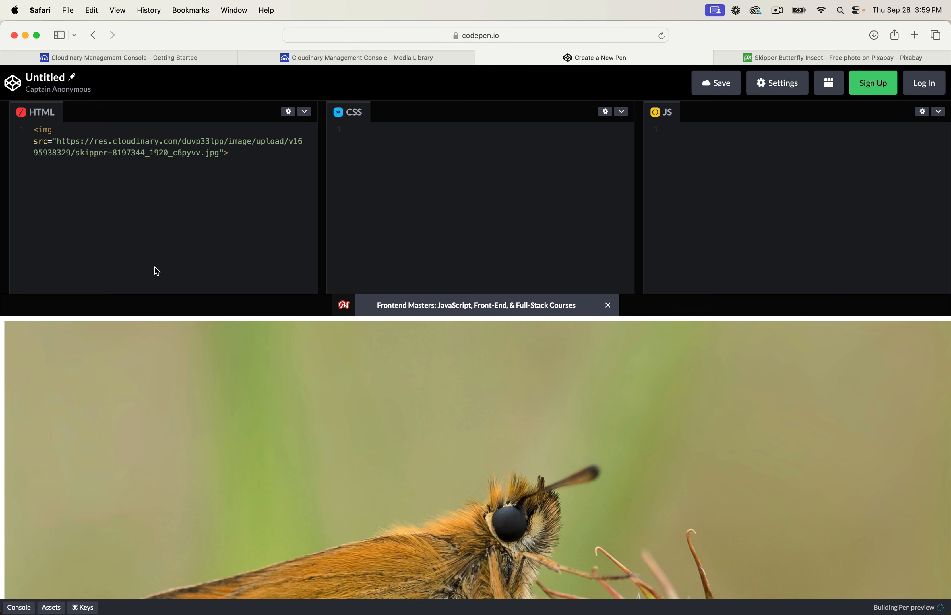
Examine the full-size butterfly image in the pen's preview and the Cloudinary URL in its HTML code
{"action": "scroll", "coordinate": [248, 440], "scroll_direction": "down", "scroll_amount": 10}
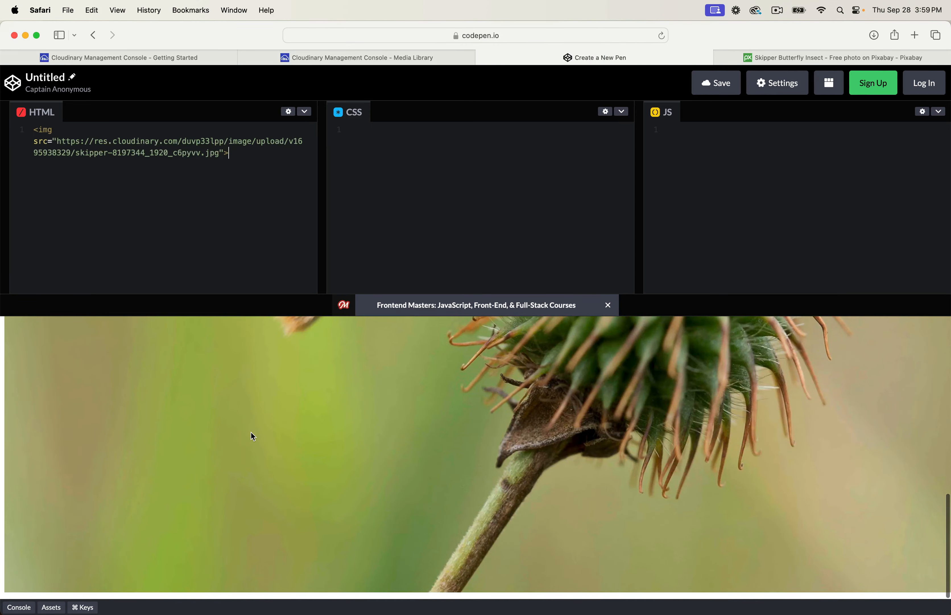
{"action": "scroll", "coordinate": [251, 430], "scroll_direction": "up", "scroll_amount": 10}
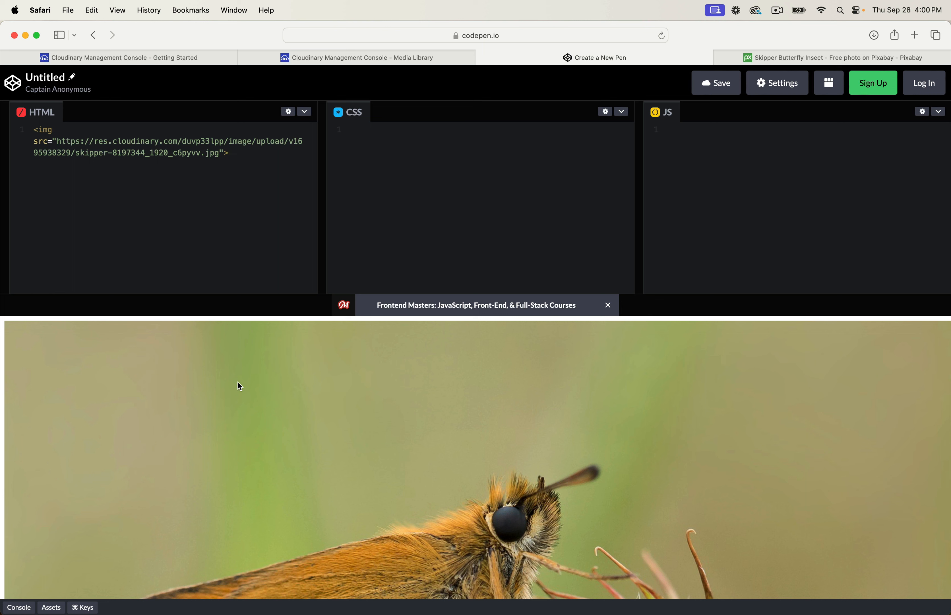
{"action": "left_click_drag", "start_coordinate": [94, 142], "coordinate": [221, 153]}
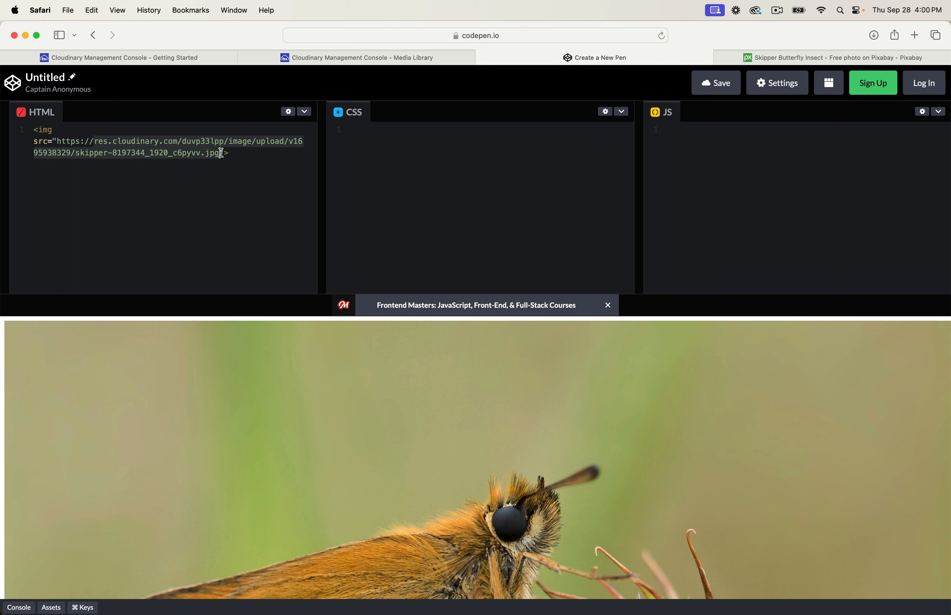
{"action": "left_click", "coordinate": [213, 153]}
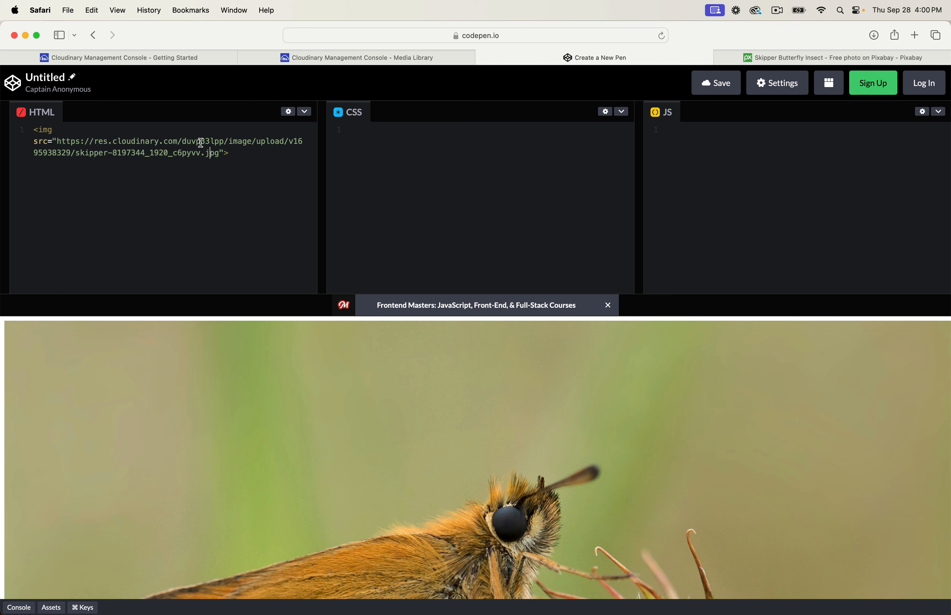
{"action": "left_click_drag", "start_coordinate": [156, 141], "coordinate": [221, 153]}
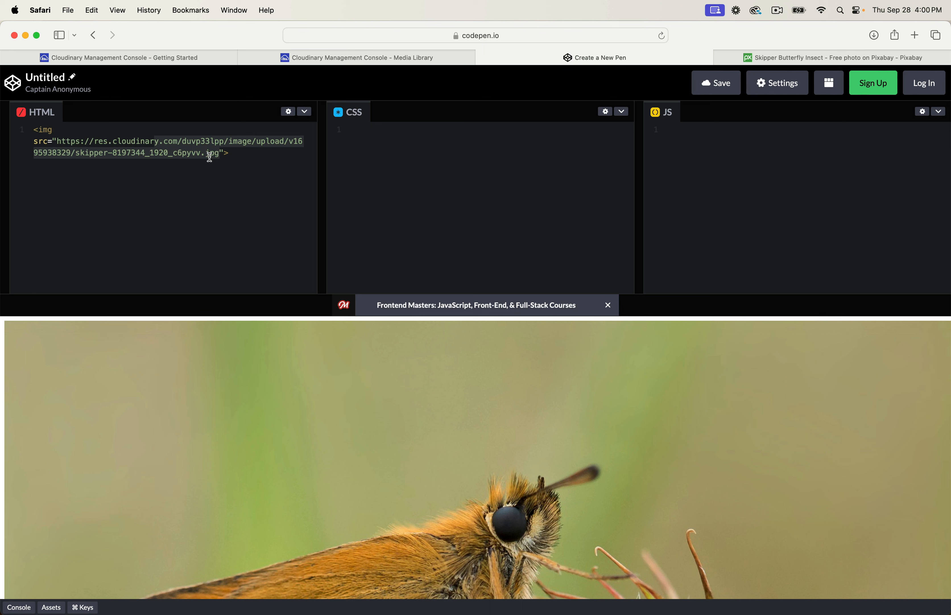
{"action": "left_click", "coordinate": [210, 153]}
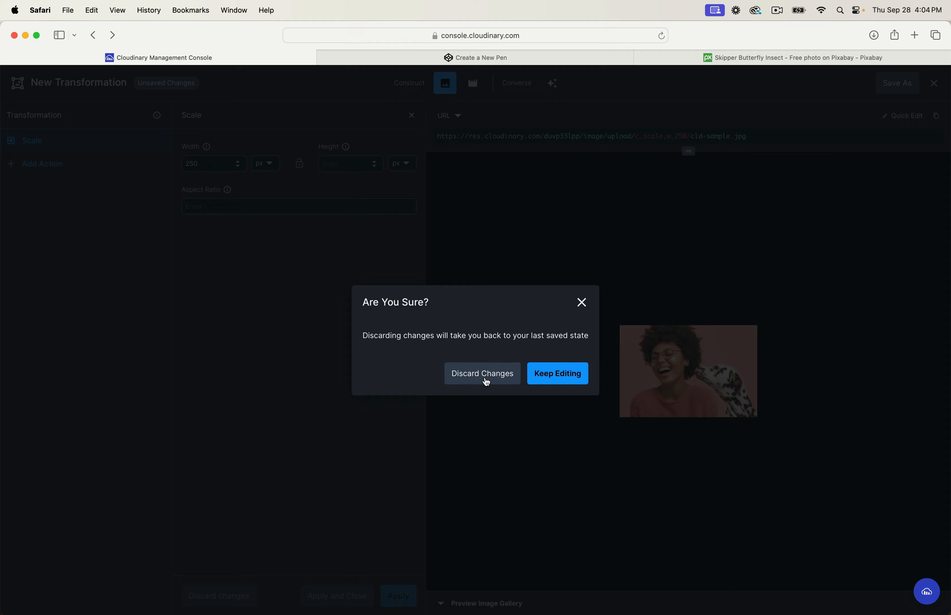
Discard the unsaved transformation changes and start a new transformation in the Transformation Builder
{"action": "left_click", "coordinate": [485, 379]}
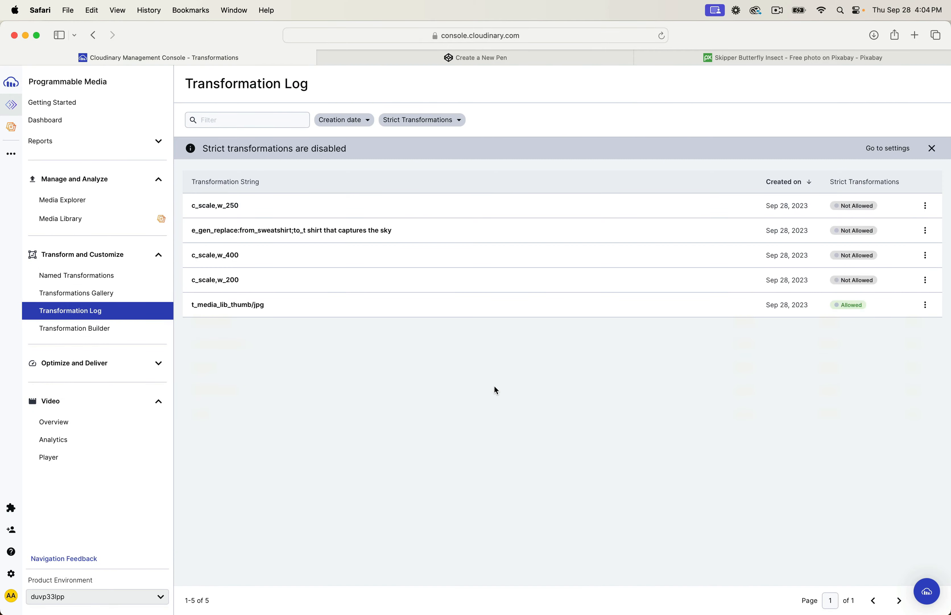
{"action": "left_click", "coordinate": [91, 257]}
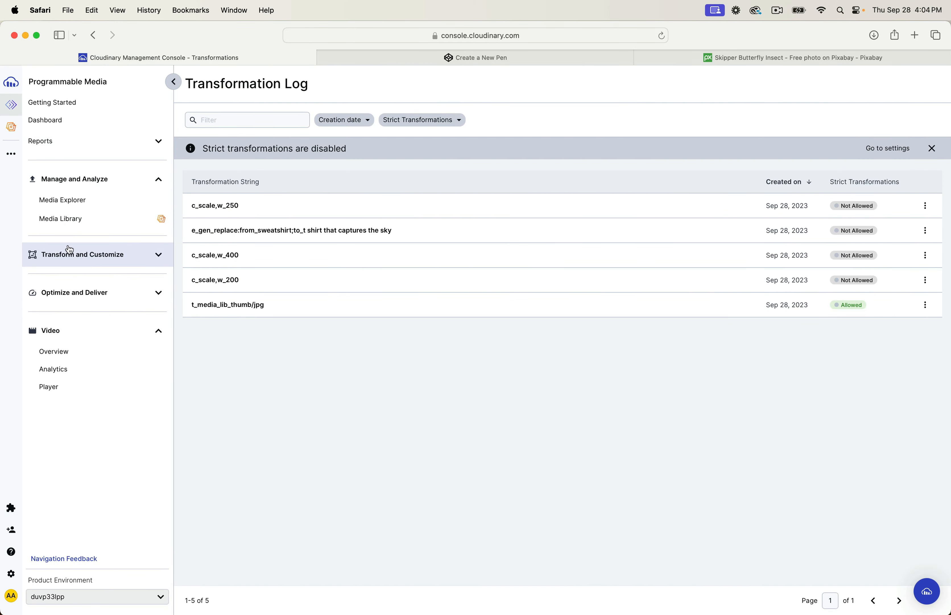
{"action": "left_click", "coordinate": [106, 257]}
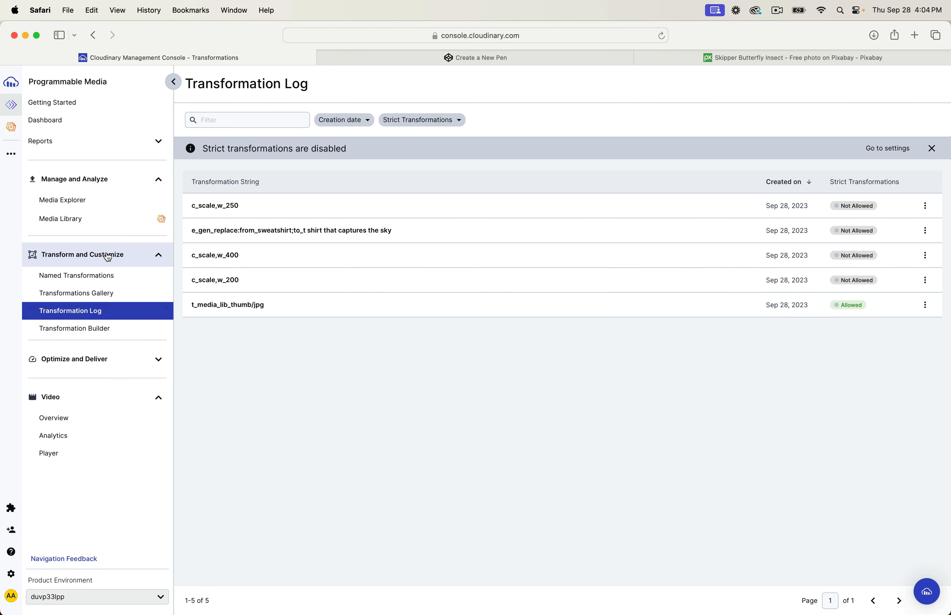
{"action": "left_click", "coordinate": [89, 334]}
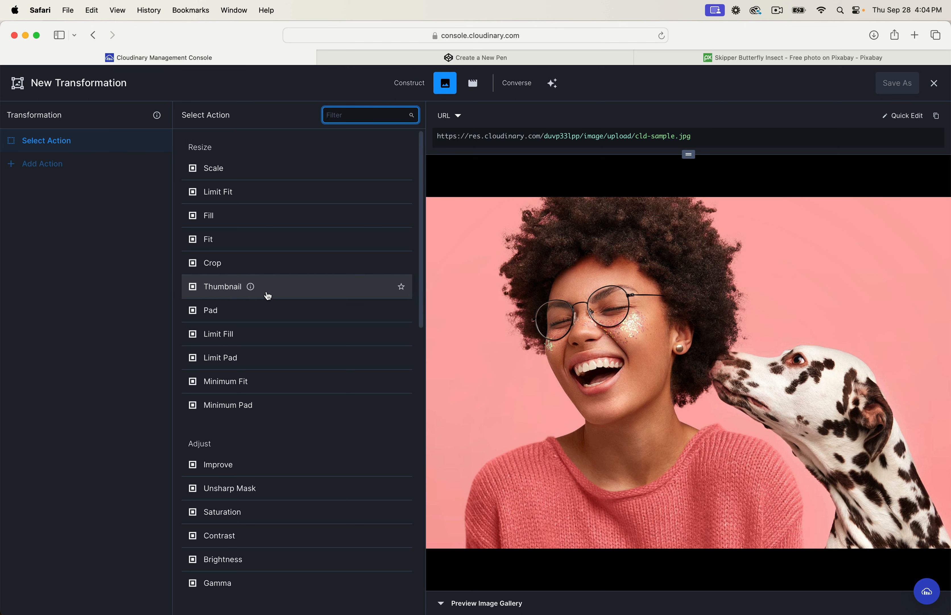
Examine the Scale options and the available image actions, from Resize and Adjust to the generative effects, Delivery and Layers
{"action": "left_click", "coordinate": [219, 176]}
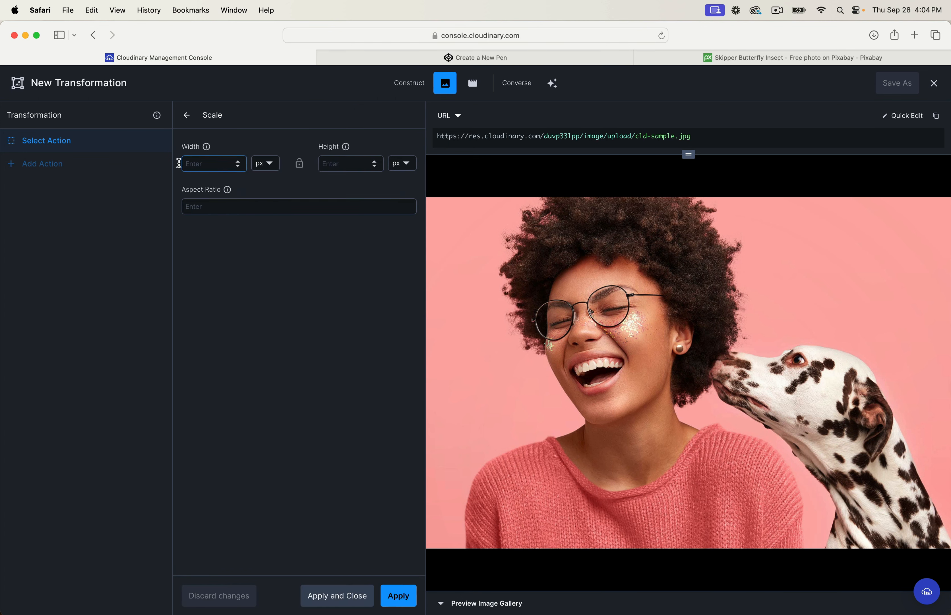
{"action": "left_click", "coordinate": [186, 116]}
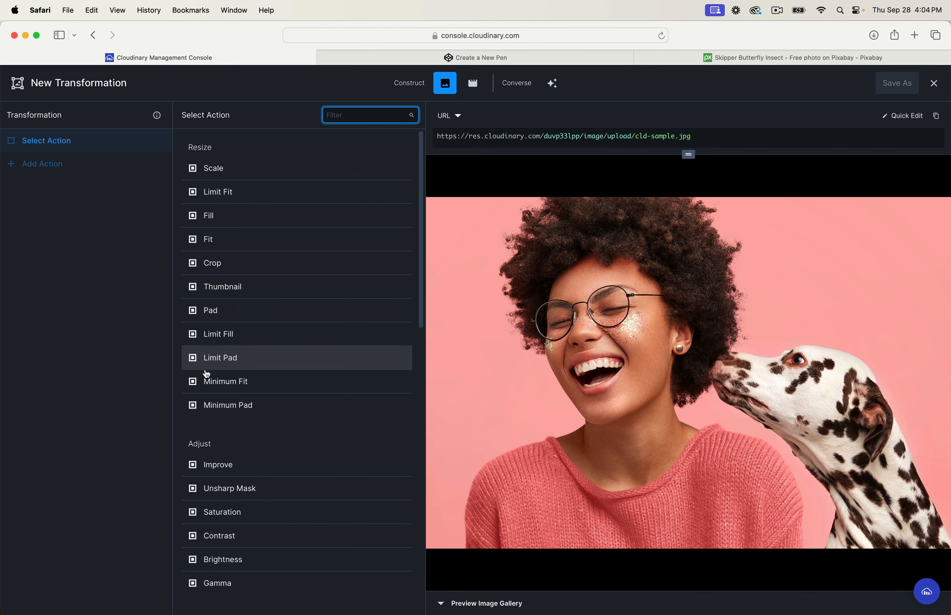
{"action": "scroll", "coordinate": [232, 418], "scroll_direction": "down", "scroll_amount": 3}
{"action": "scroll", "coordinate": [232, 417], "scroll_direction": "down", "scroll_amount": 14}
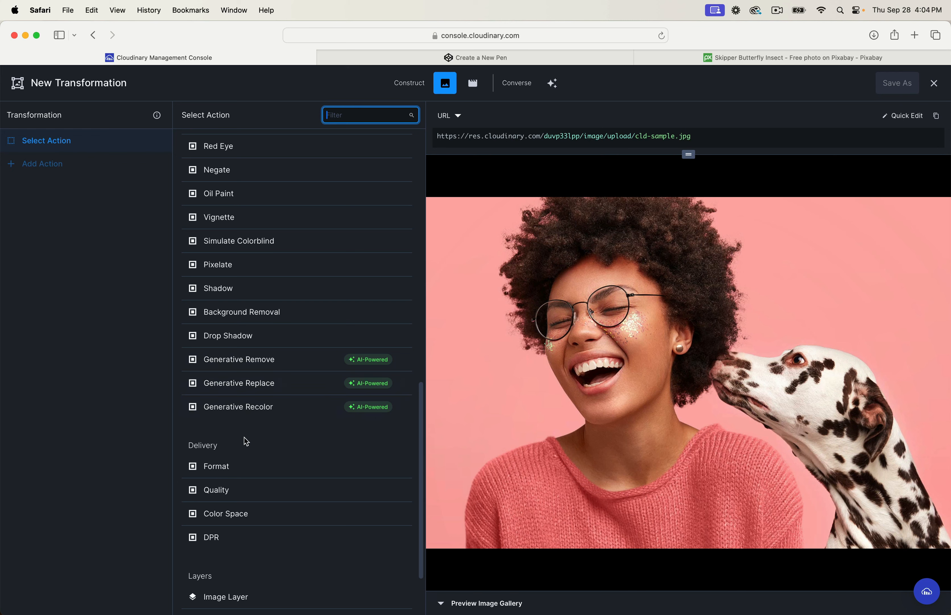
{"action": "scroll", "coordinate": [246, 441], "scroll_direction": "down", "scroll_amount": 1}
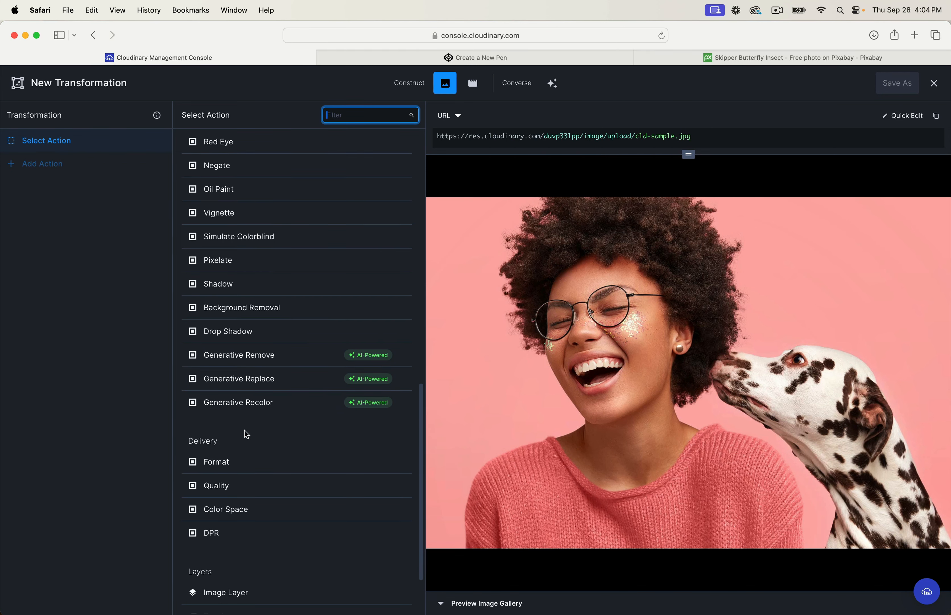
{"action": "scroll", "coordinate": [247, 432], "scroll_direction": "up", "scroll_amount": 10}
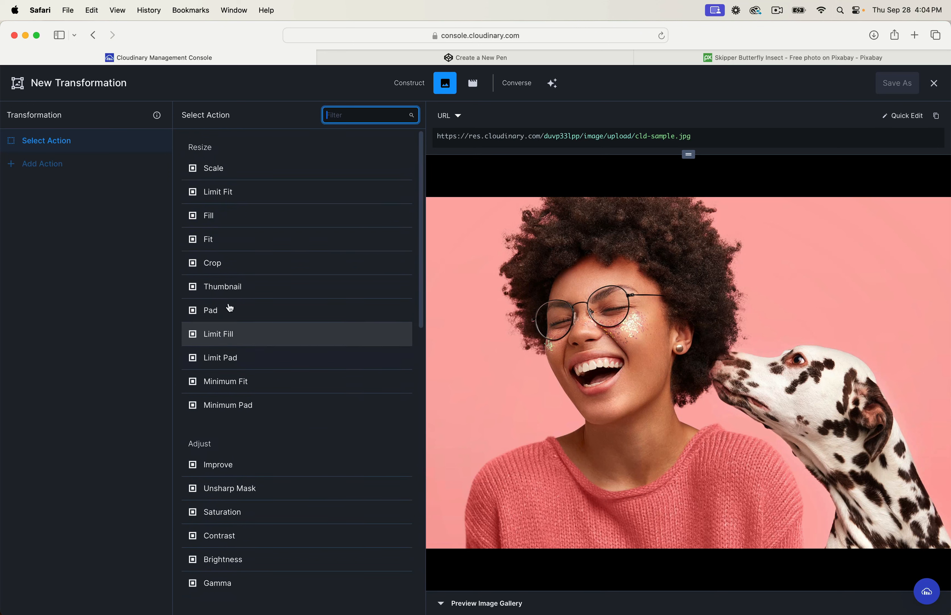
Add a Scale action with a width of 250 px to the sample image and apply it
{"action": "left_click", "coordinate": [222, 170]}
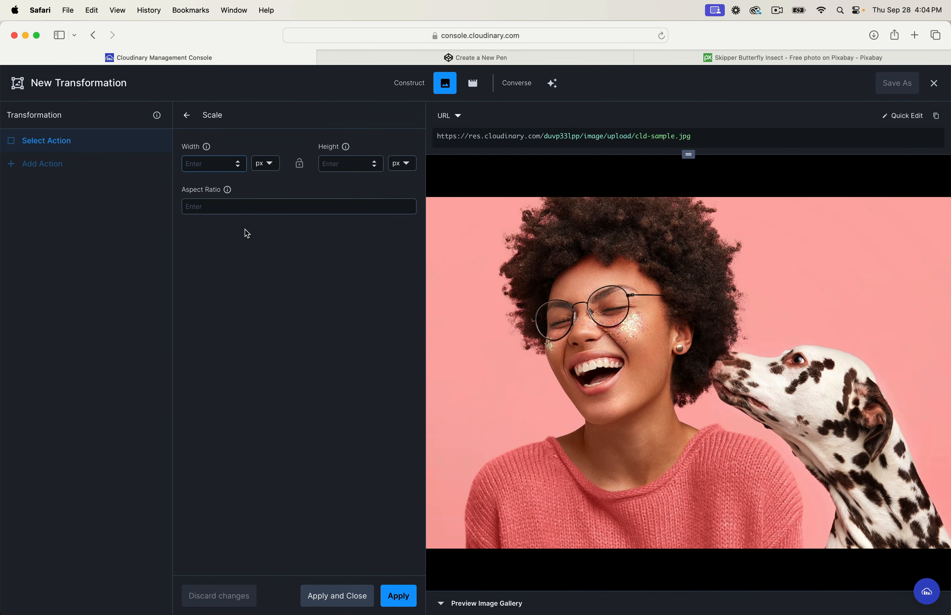
{"action": "left_click", "coordinate": [209, 161]}
{"action": "type", "text": "250"}
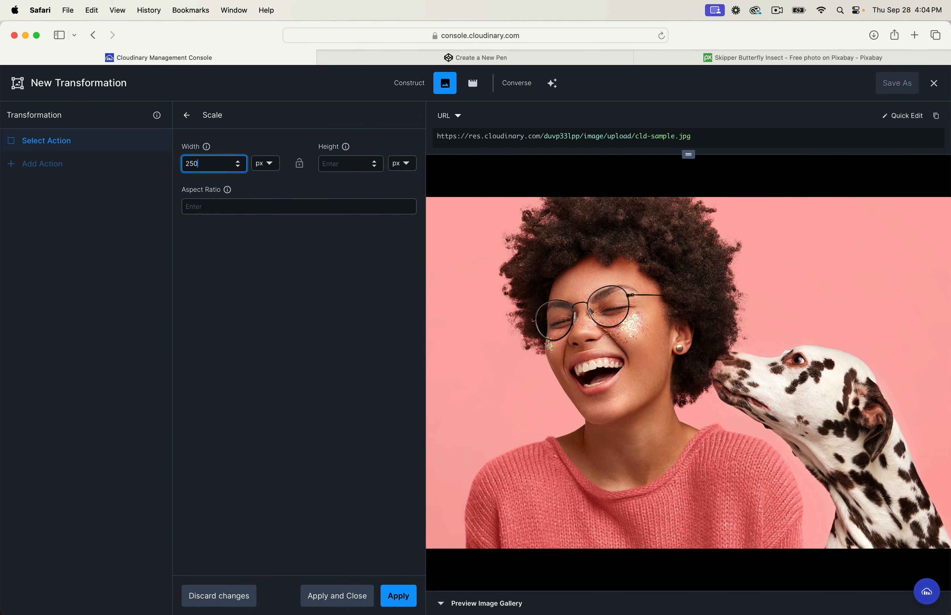
{"action": "left_click", "coordinate": [227, 205]}
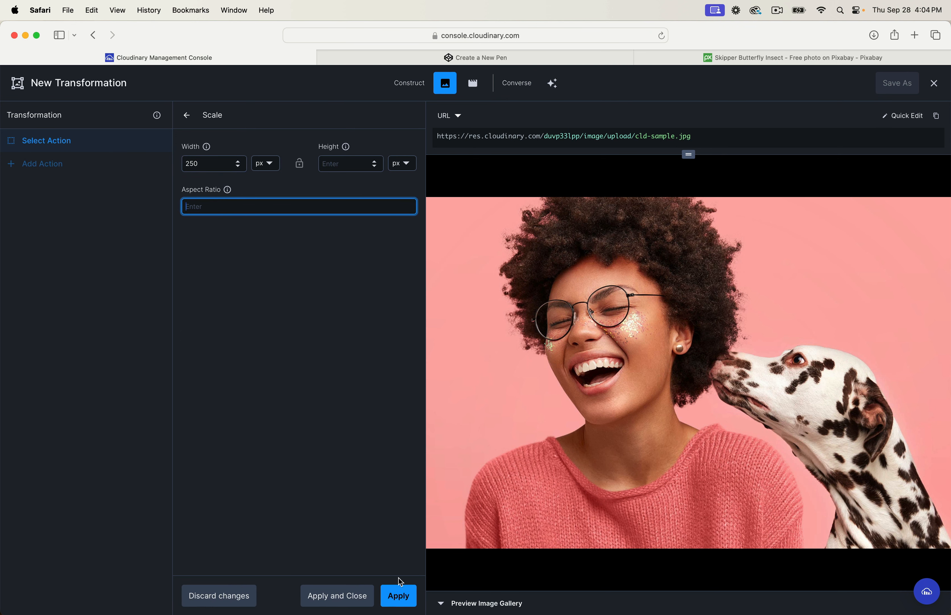
{"action": "left_click", "coordinate": [405, 598]}
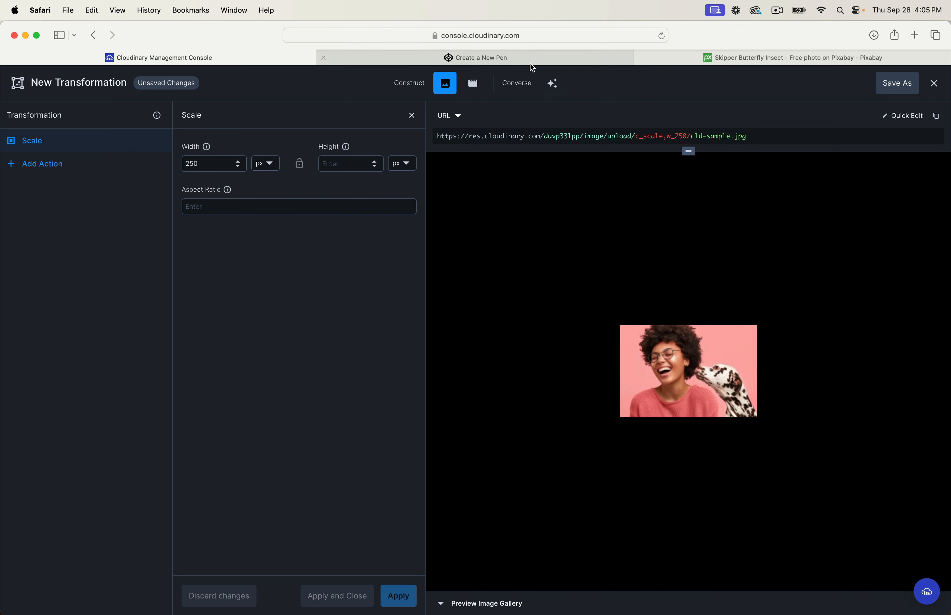
Open the scaled sample image by its URL, copy the c_scale,w_250 segment from the address and switch to the CodePen pen
{"action": "left_click", "coordinate": [656, 136]}
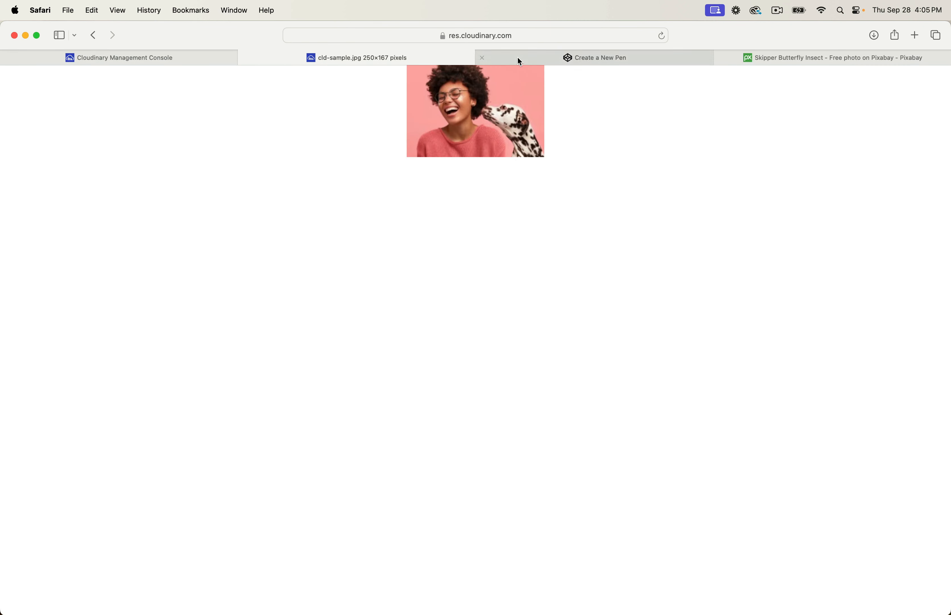
{"action": "left_click", "coordinate": [507, 36]}
{"action": "left_click", "coordinate": [486, 36]}
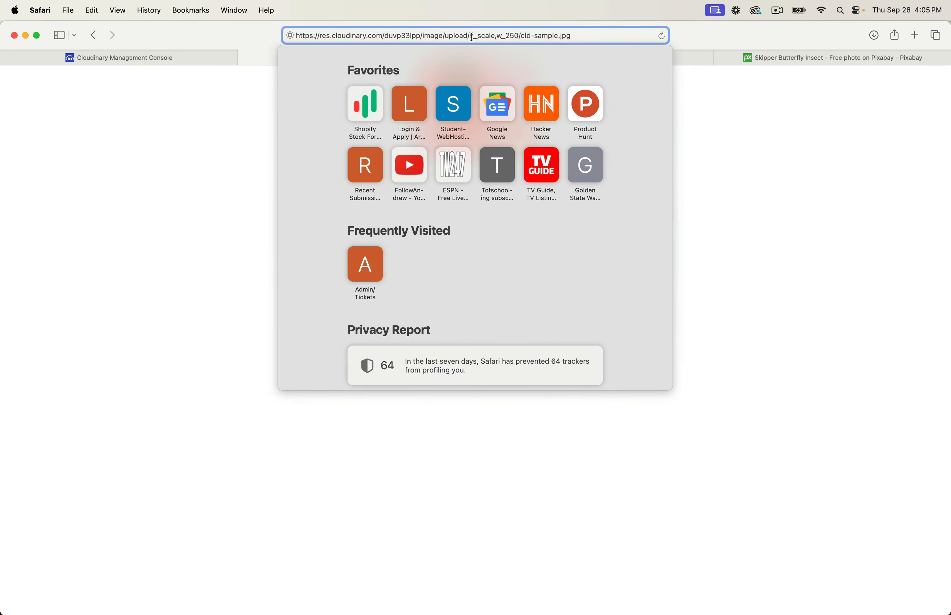
{"action": "left_click_drag", "start_coordinate": [448, 38], "coordinate": [519, 38]}
{"action": "key", "text": "super+c"}
{"action": "left_click", "coordinate": [725, 137]}
{"action": "left_click", "coordinate": [608, 64]}
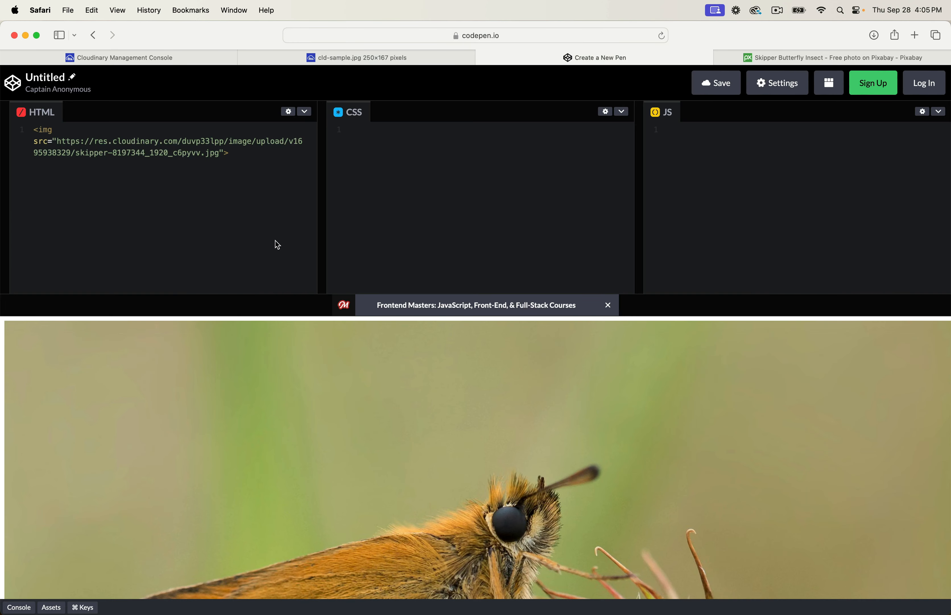